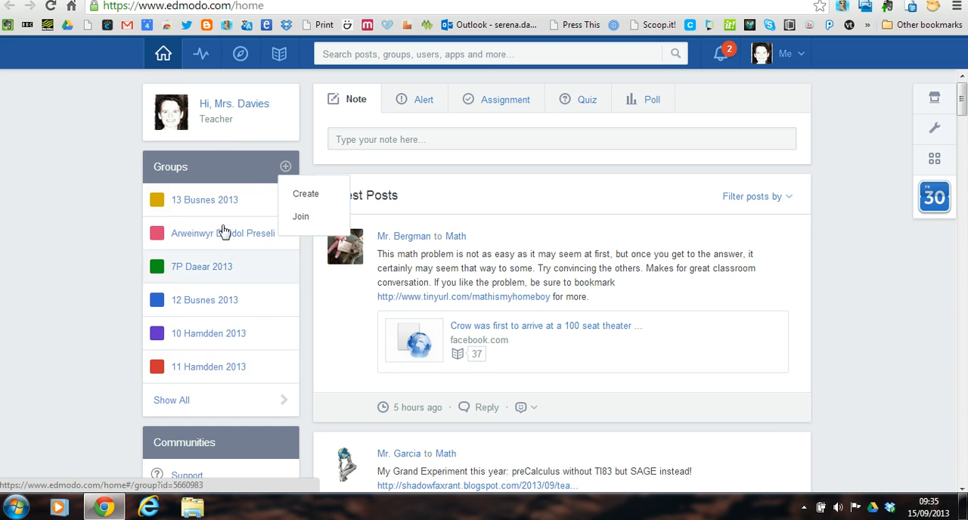
- Create a group named 12 Celf with grade 12th, subject area Creative Arts and subject Art
click(306, 198)
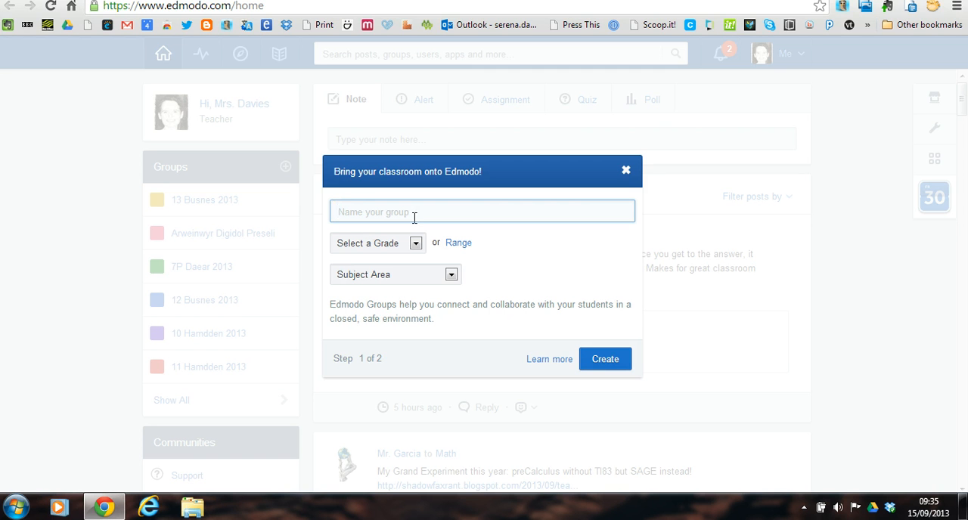
text(12 Celf)
click(401, 242)
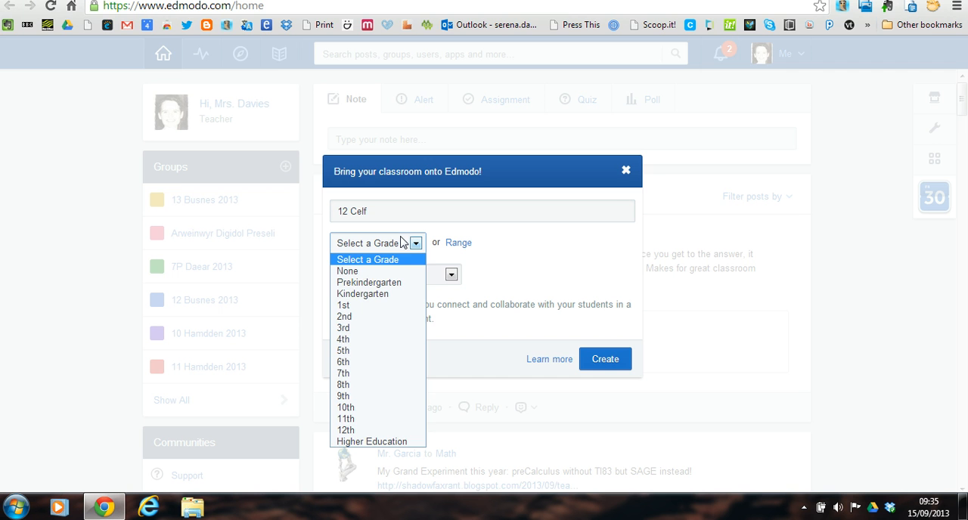
click(380, 431)
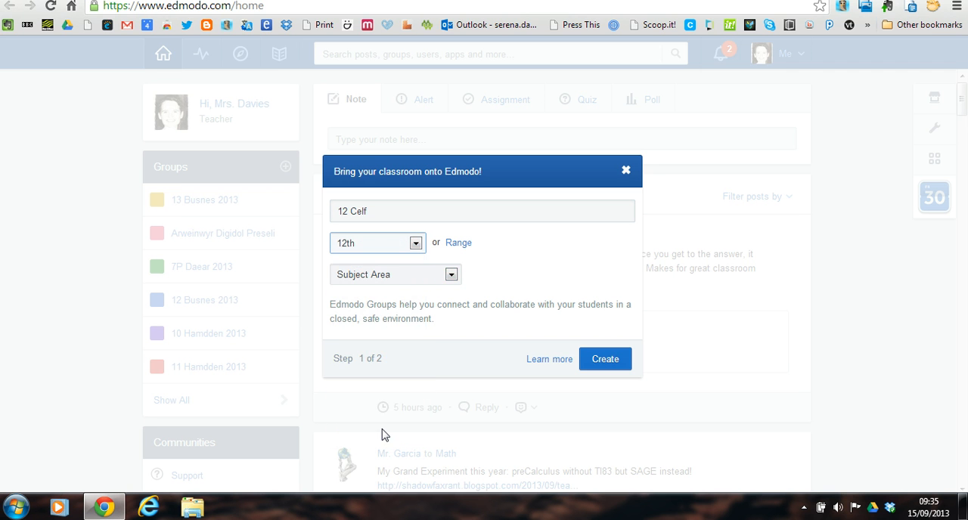
click(435, 273)
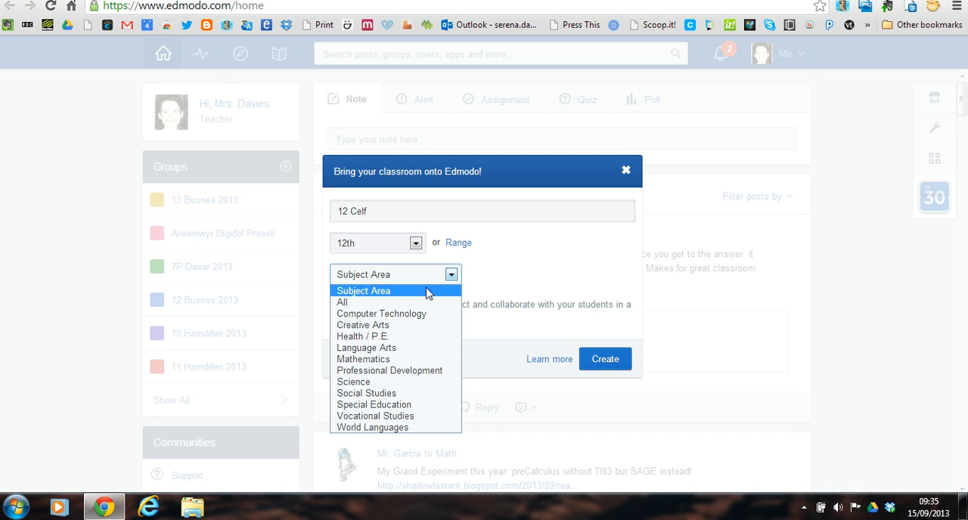
click(417, 325)
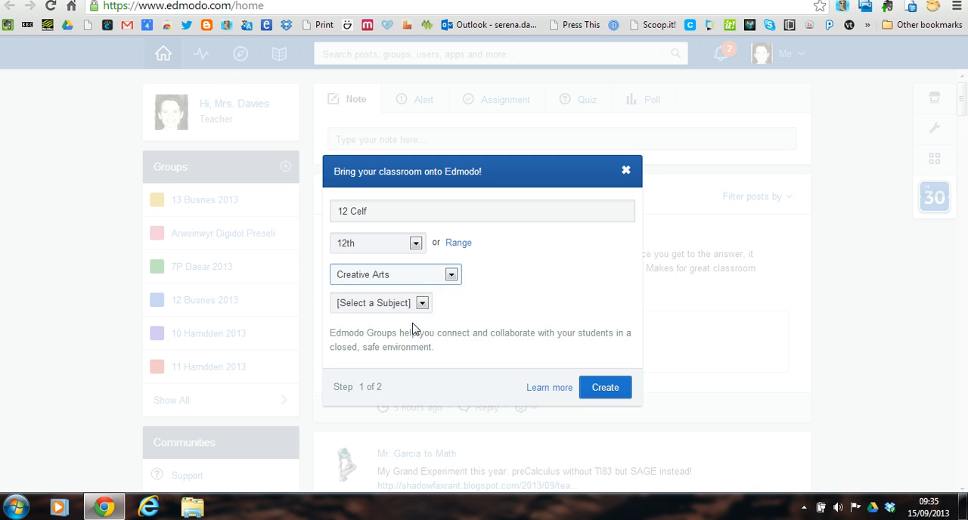
click(412, 306)
click(386, 341)
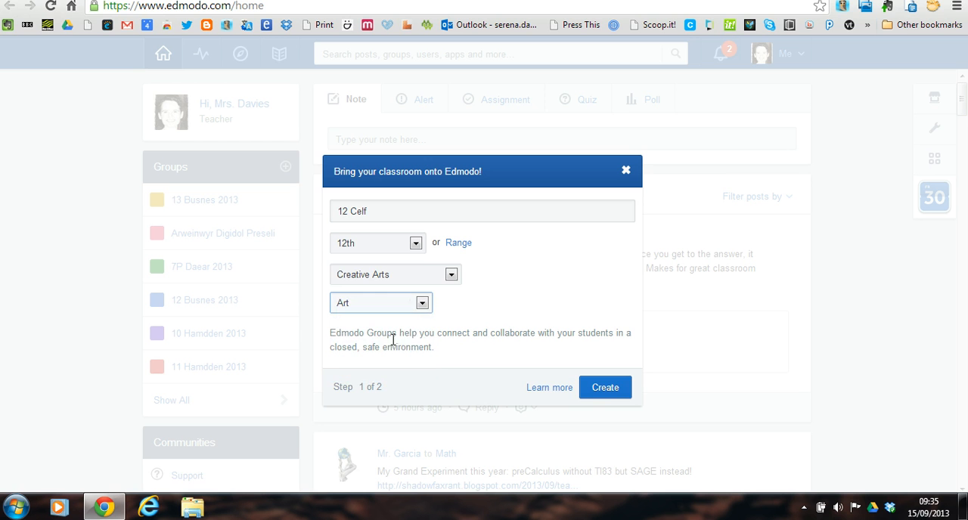
click(596, 390)
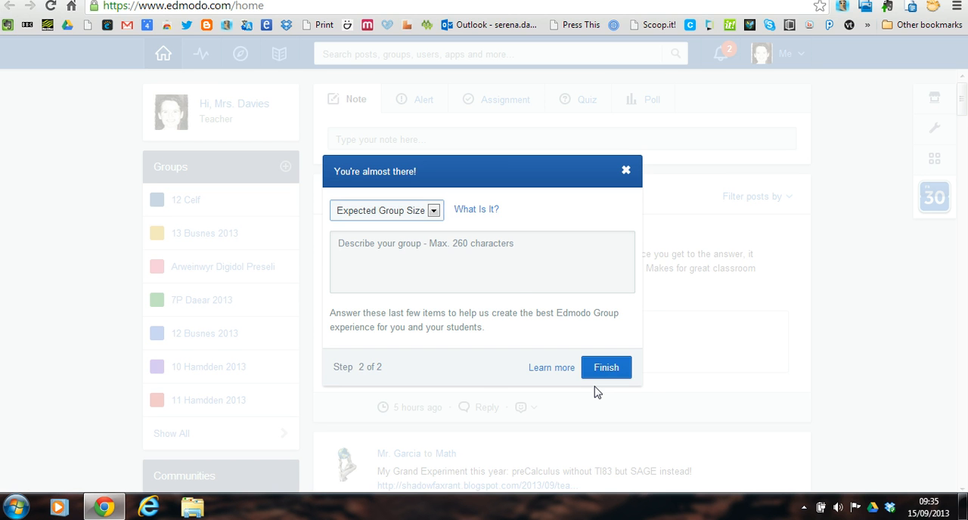
- Set the expected group size to 6-10, enter the description "Disgrifiad" and finish the group setup
click(432, 213)
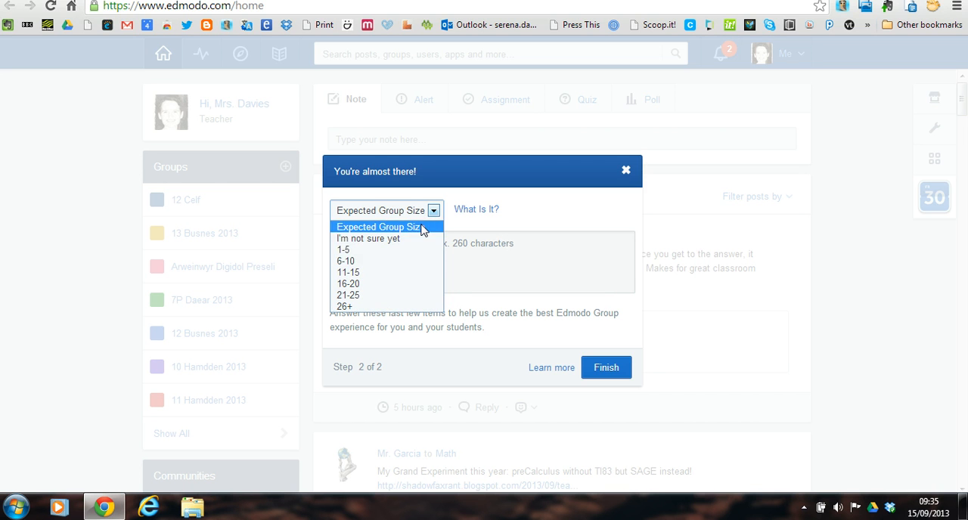
click(407, 270)
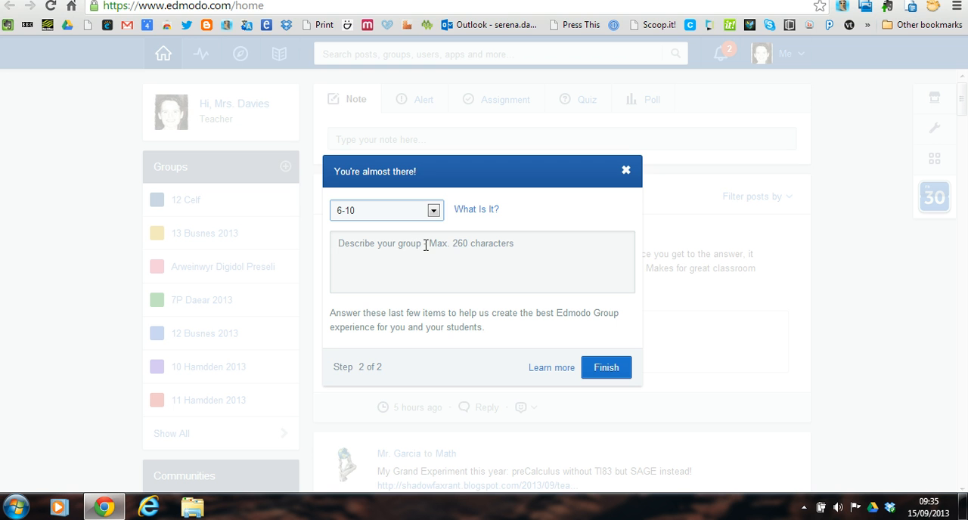
click(426, 245)
text(Disgrifiad)
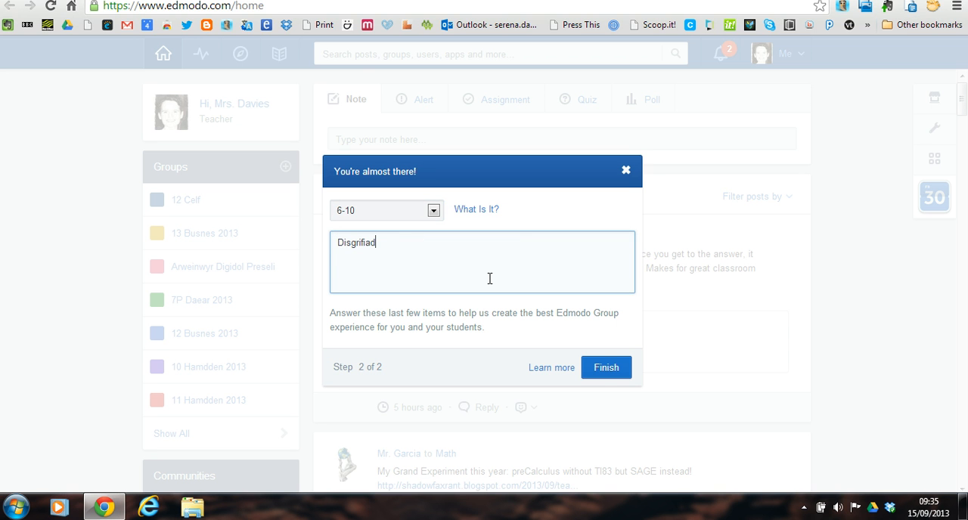
click(607, 368)
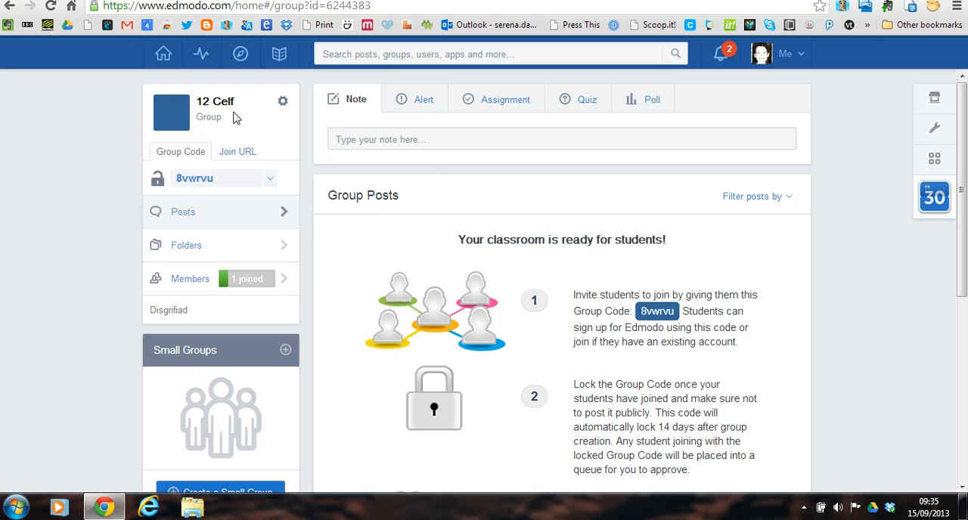
- Examine the settings options and the group code of the 12 Celf group
click(284, 103)
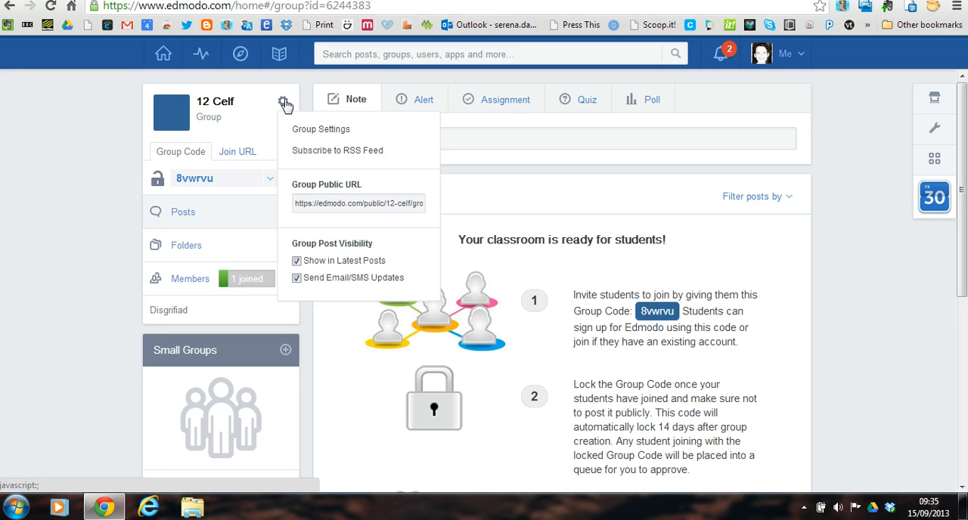
click(283, 103)
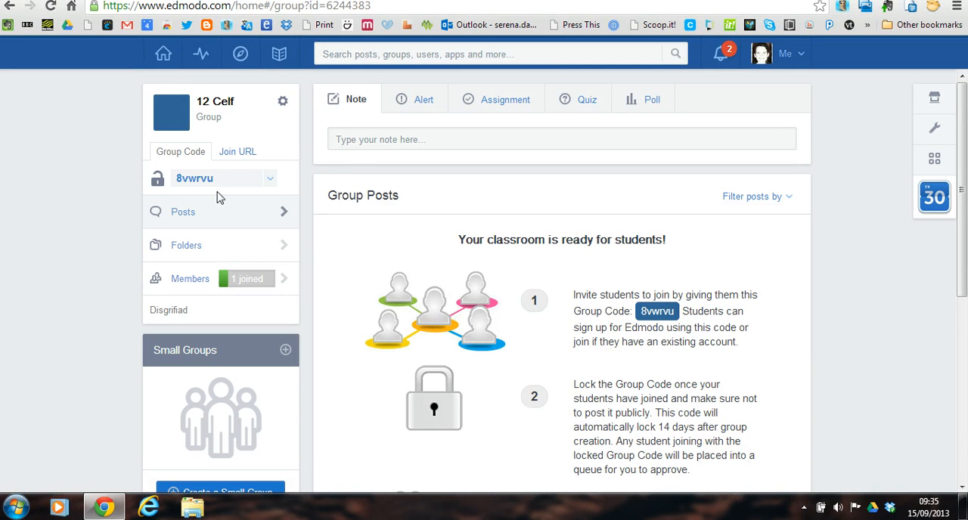
drag(177, 178, 220, 181)
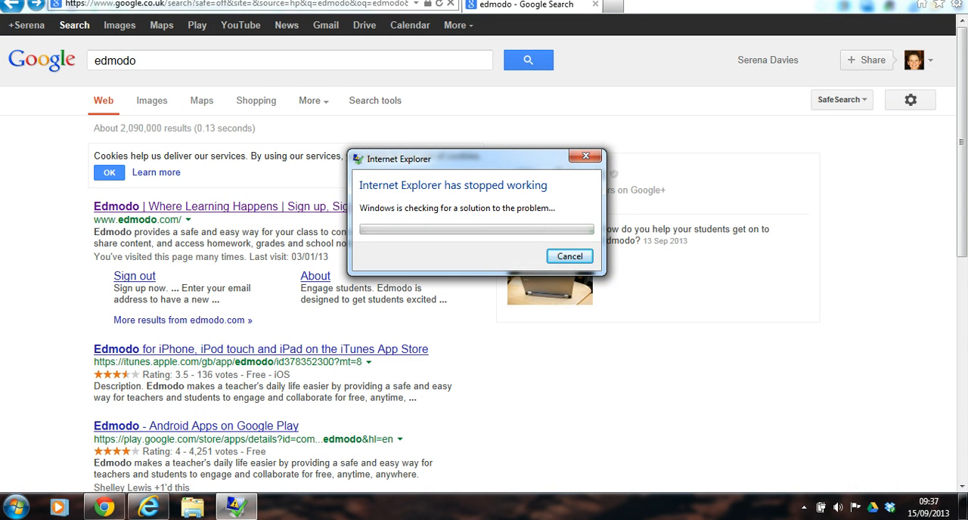
- Switch to Internet Explorer and open the Edmodo student sign-up form from the Google results for edmodo
click(555, 260)
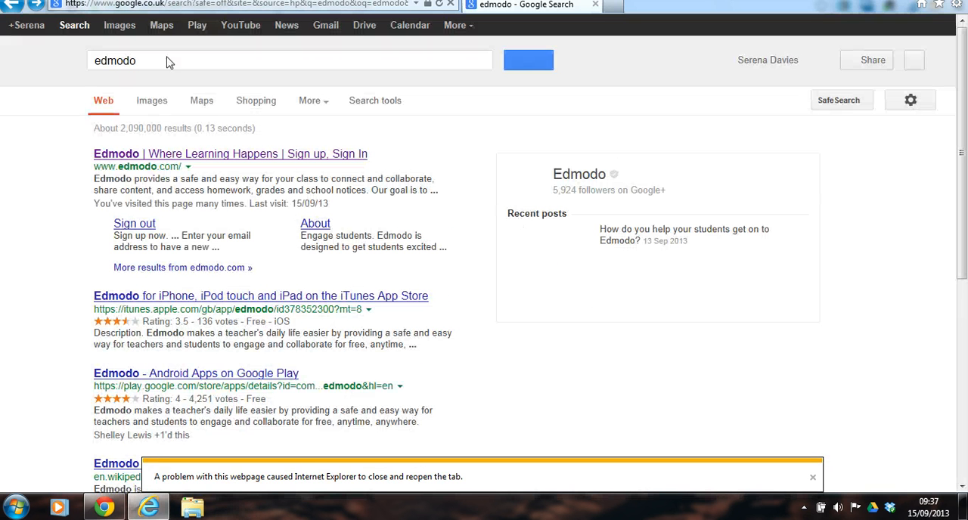
click(127, 310)
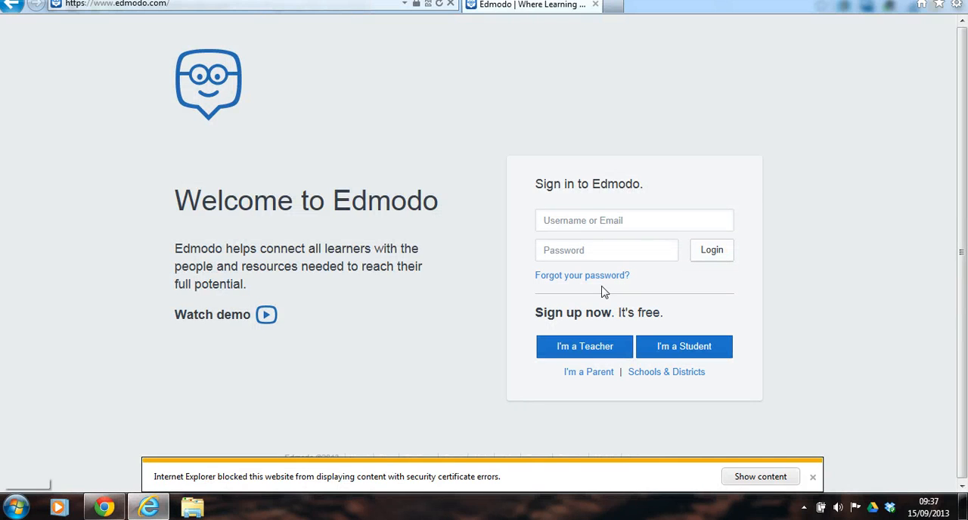
click(699, 348)
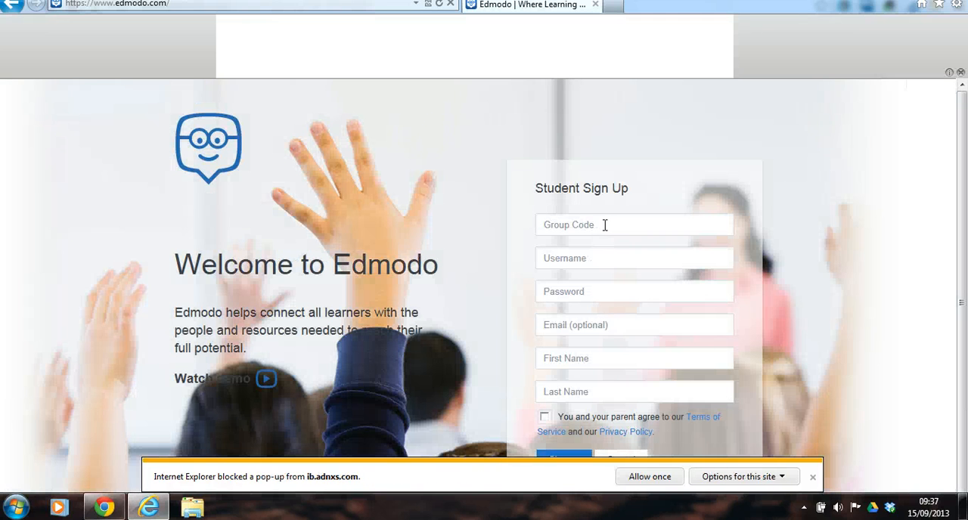
- Enter the group code and the username Disgybl1 in the student sign-up form
click(605, 225)
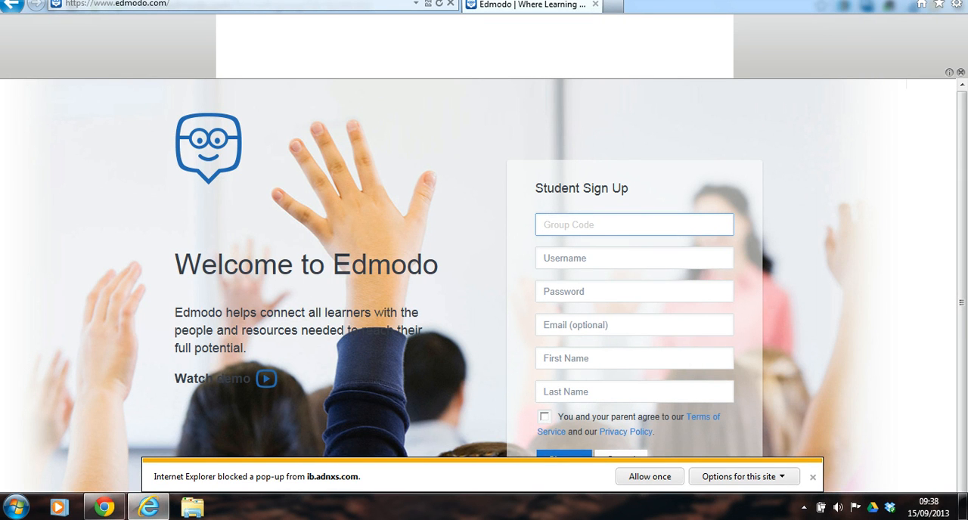
click(576, 258)
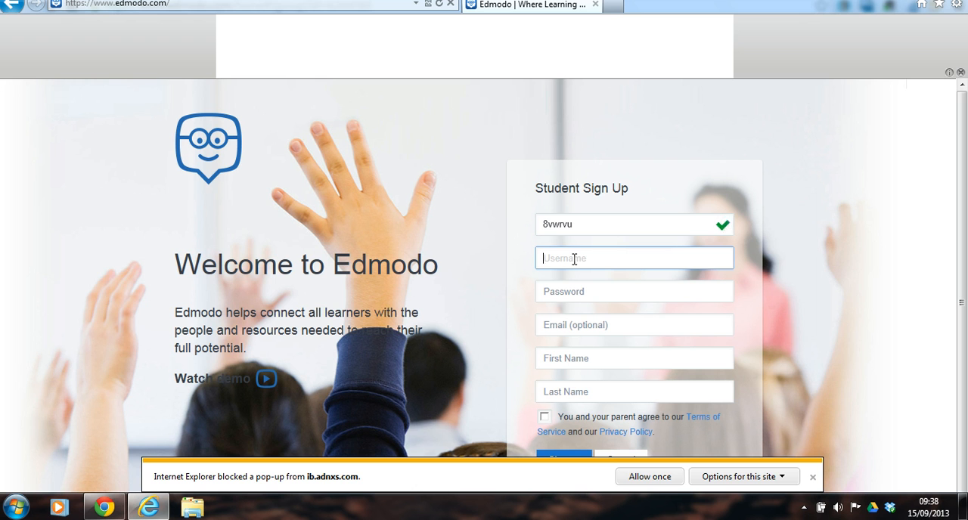
text(Disgybl)
click(576, 288)
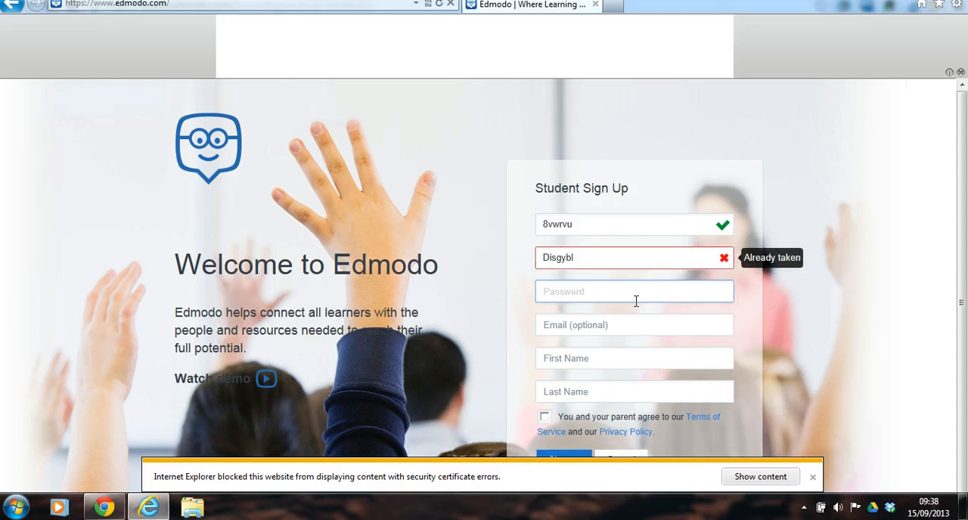
click(588, 256)
text(1)
- Enter the account password for the new student
click(618, 298)
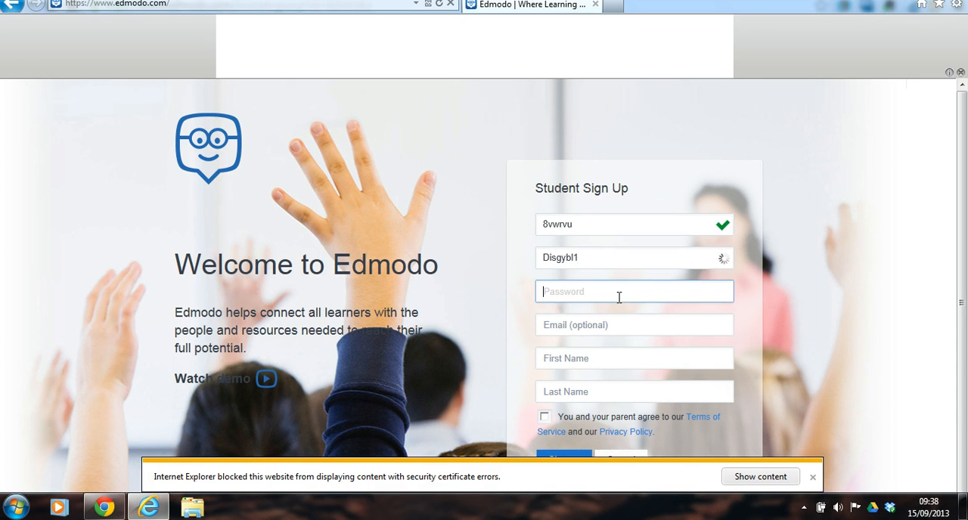
text(••••••••)
- Fill in the student's first and last name and accept the terms to sign up
click(618, 360)
text(Disg)
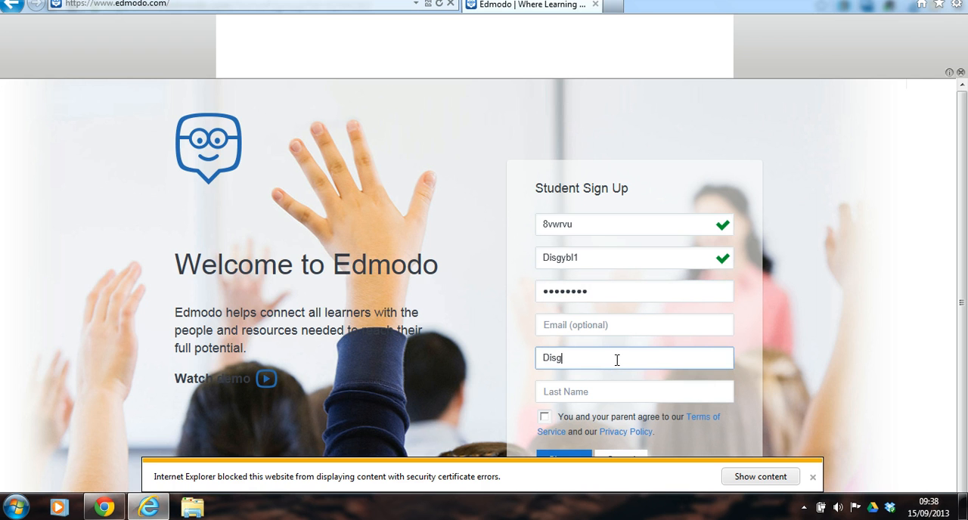
text(ybl)
click(596, 390)
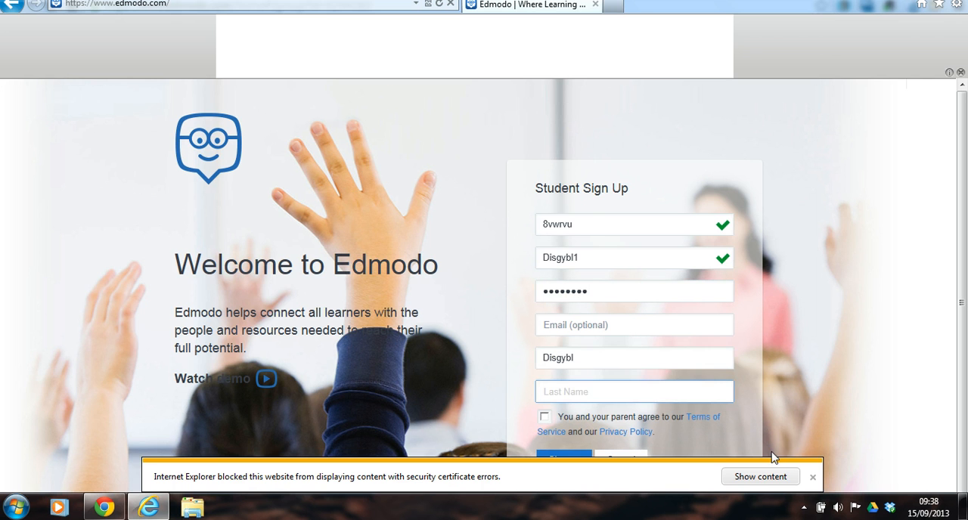
text(1)
scroll(804, 443, down, 1)
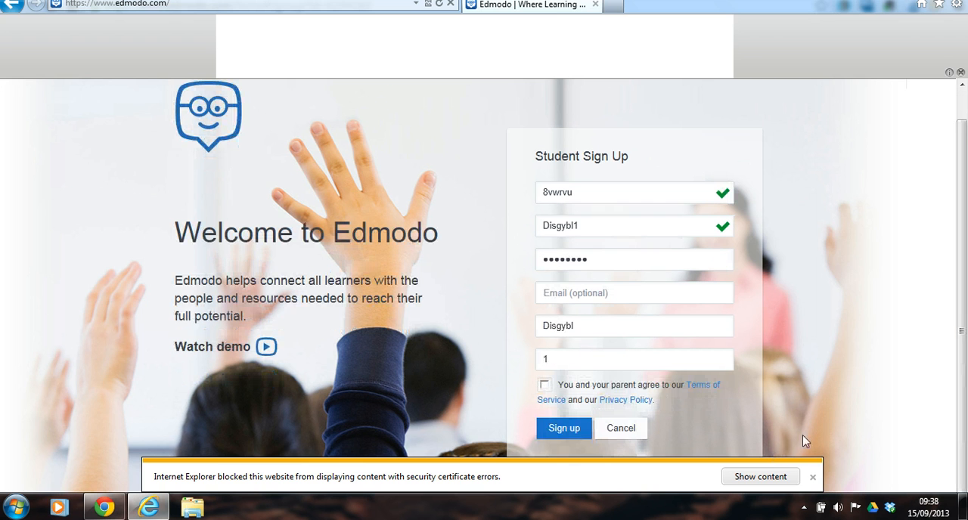
click(545, 385)
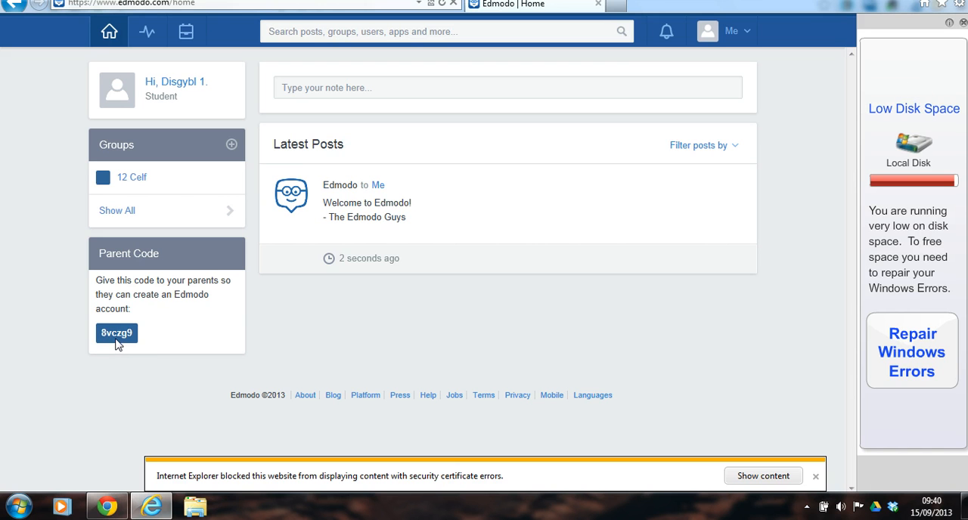
- Examine the parent code on the student's home page and open the student's Backpack
drag(89, 346, 134, 338)
click(125, 331)
click(187, 39)
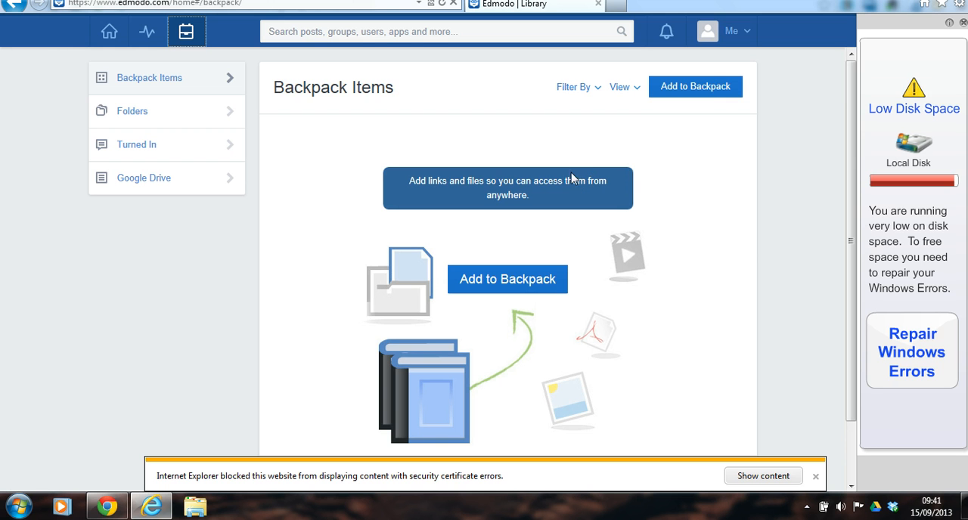
- Switch to the teacher account in Chrome and examine the 12 Celf group's members and the student's access options
key(alt+Tab)
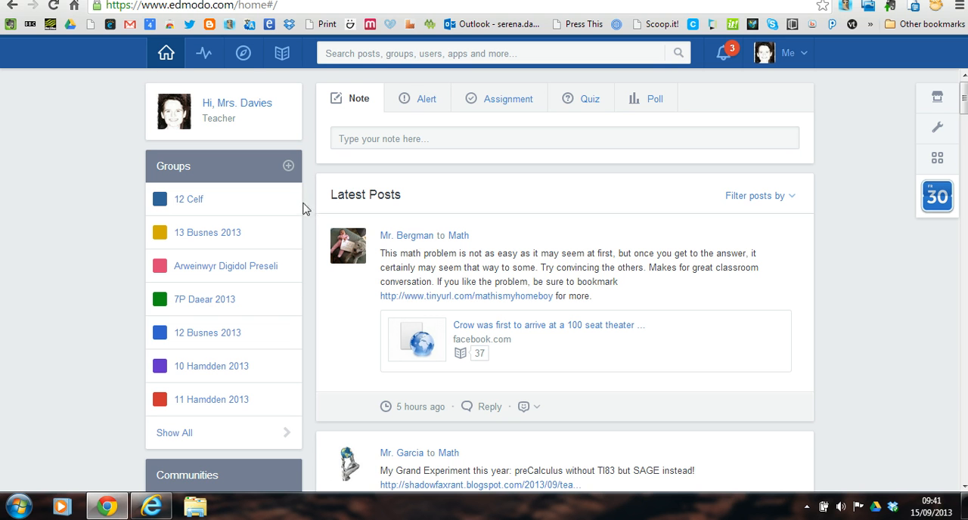
click(190, 200)
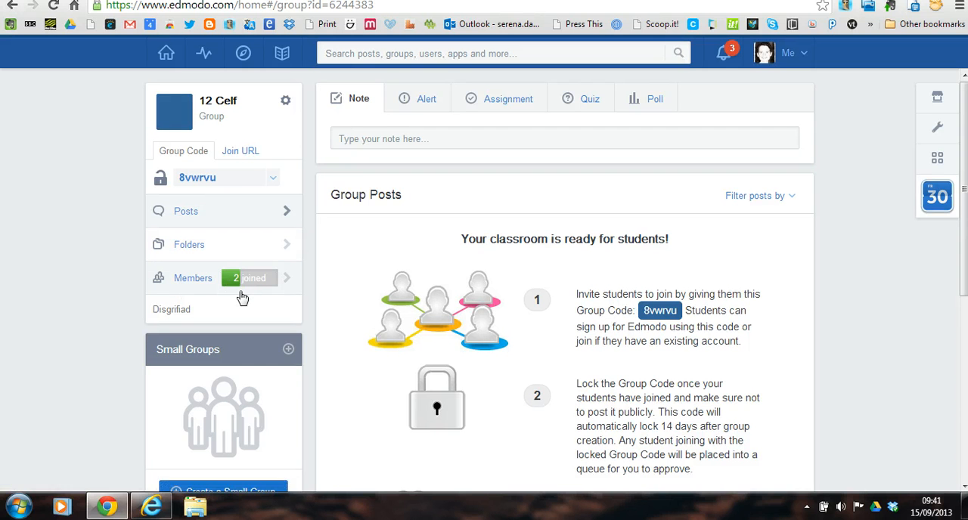
click(194, 284)
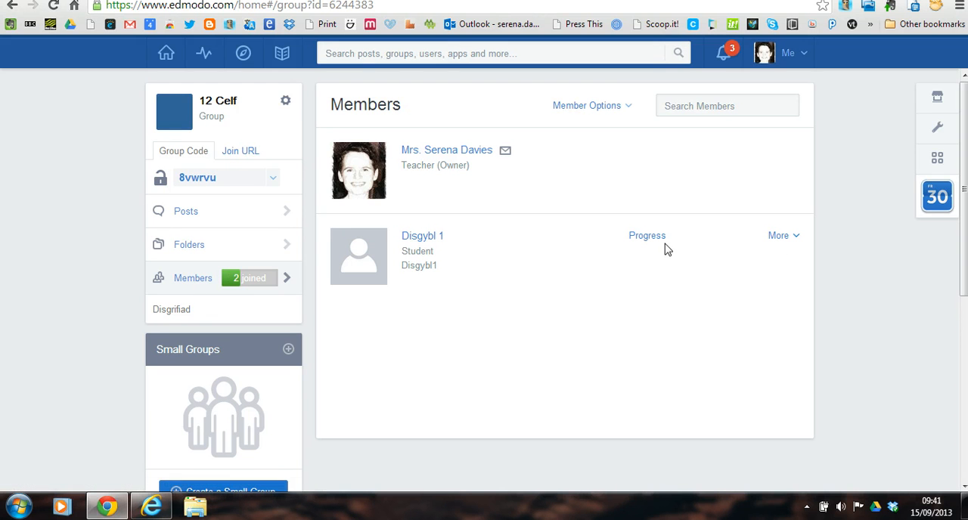
click(795, 239)
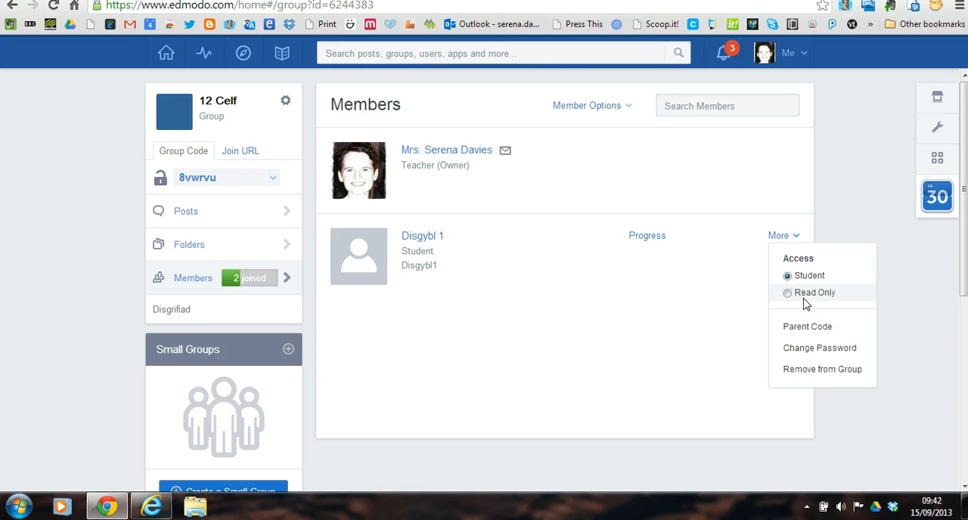
click(570, 317)
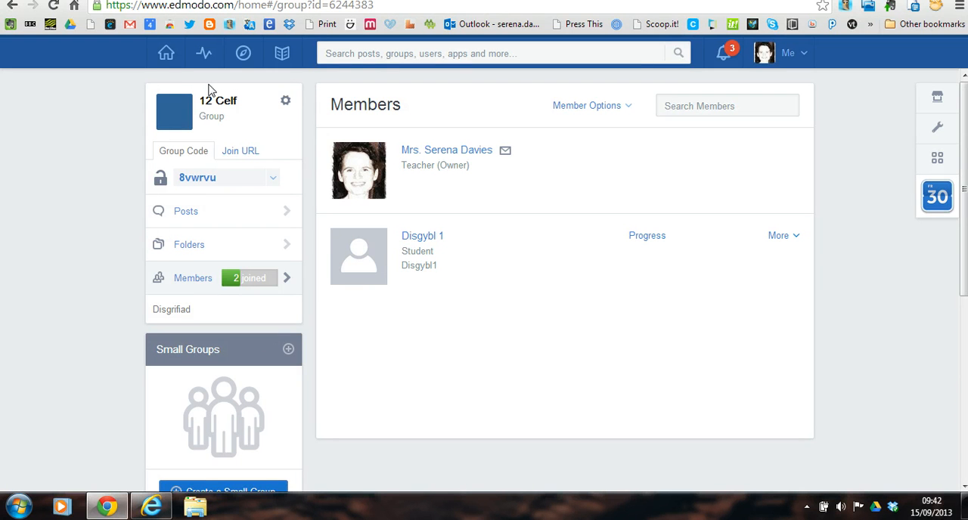
- Write the note "Helo criw Celf!" on the teacher's home page
click(168, 57)
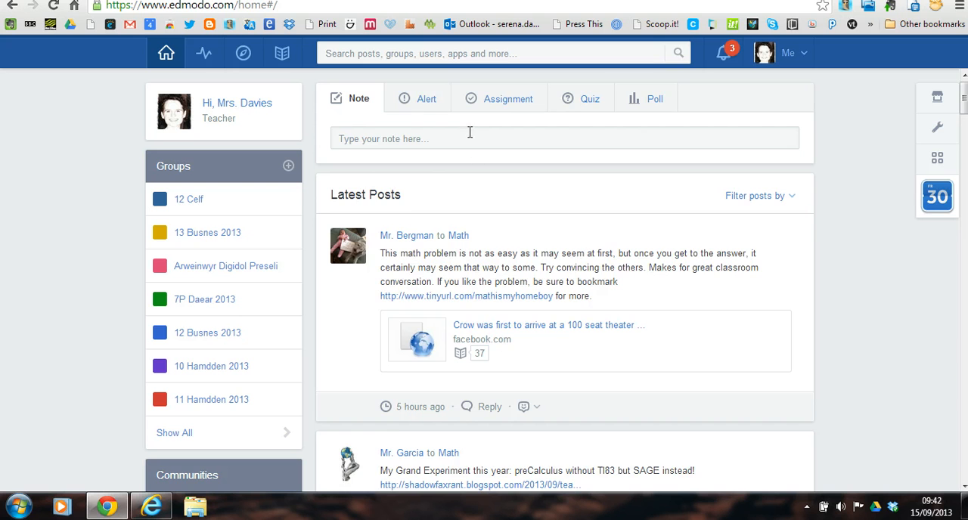
click(470, 137)
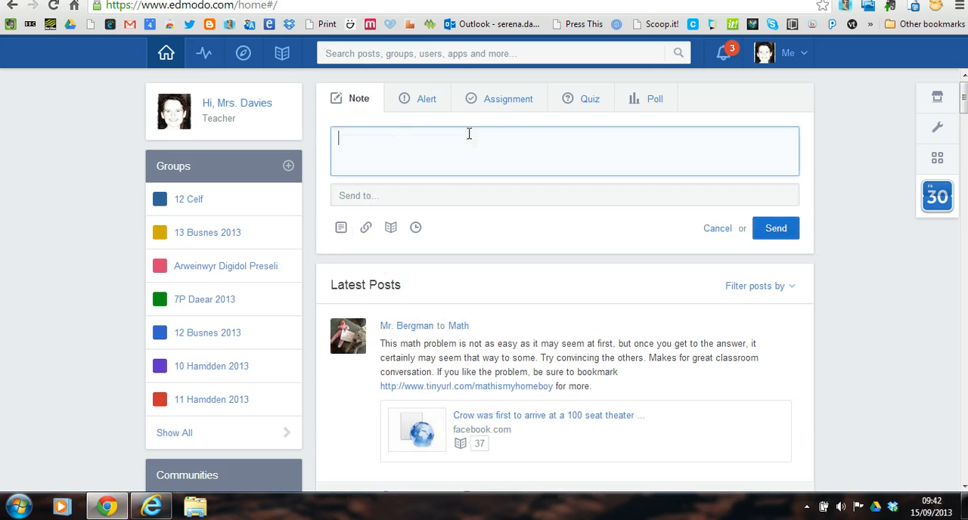
text(Cofiwch)
key(BackSpace)
key(BackSpace)
key(BackSpace)
key(BackSpace)
key(BackSpace)
key(BackSpace)
text(Helo criw Celf!)
- Address the note to the 12 Celf group
click(434, 196)
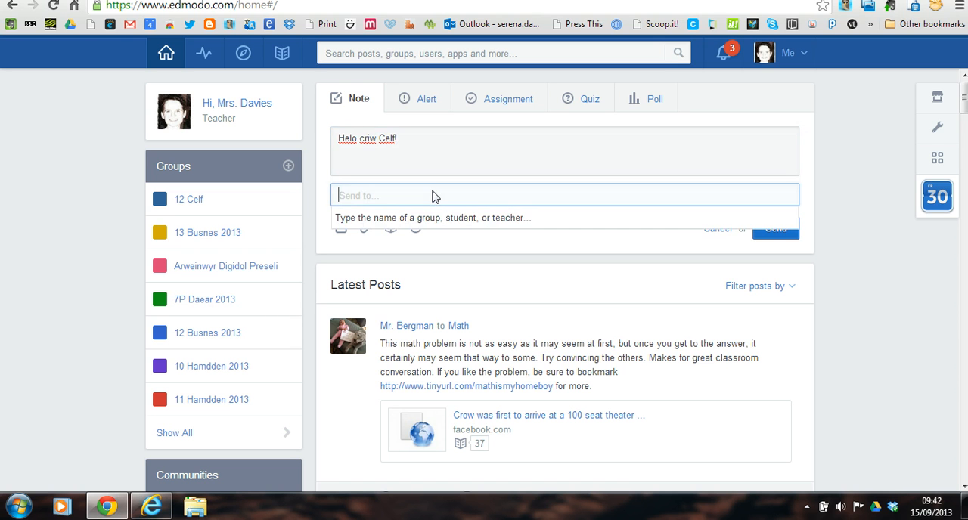
text(12)
text(12)
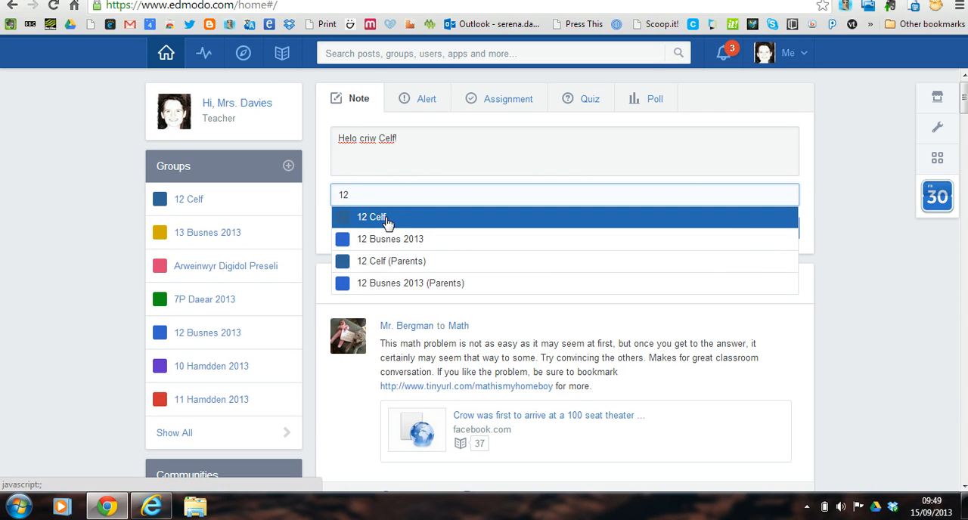
click(386, 221)
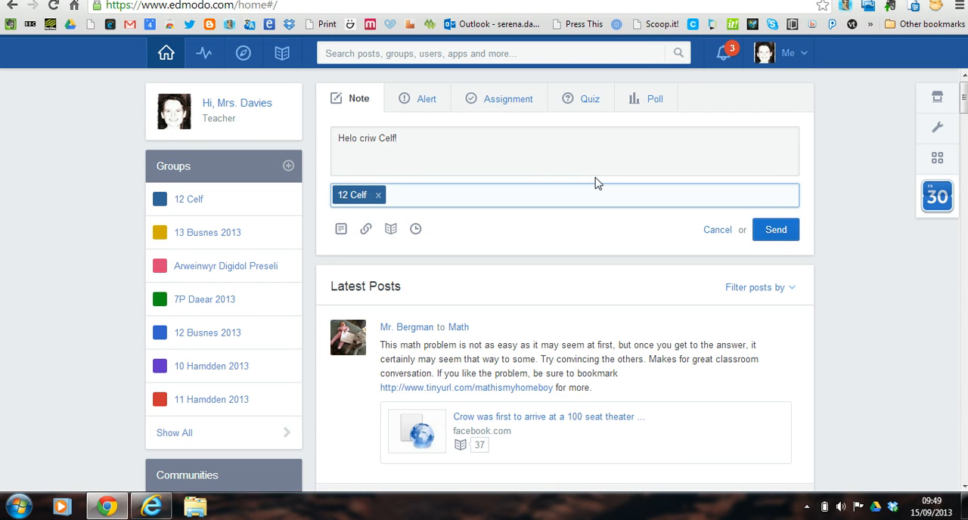
- Examine the note's file and link attachment options, closing each without attaching anything
click(342, 230)
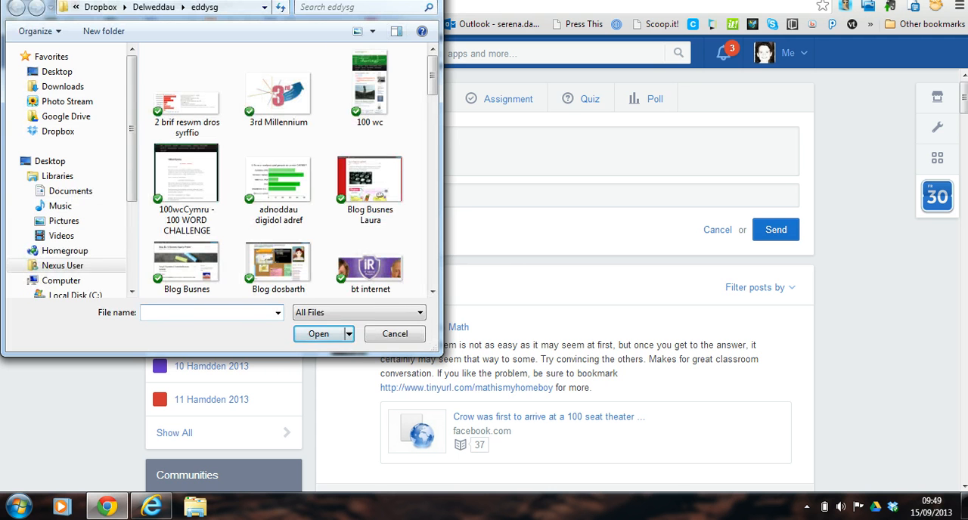
click(429, 1)
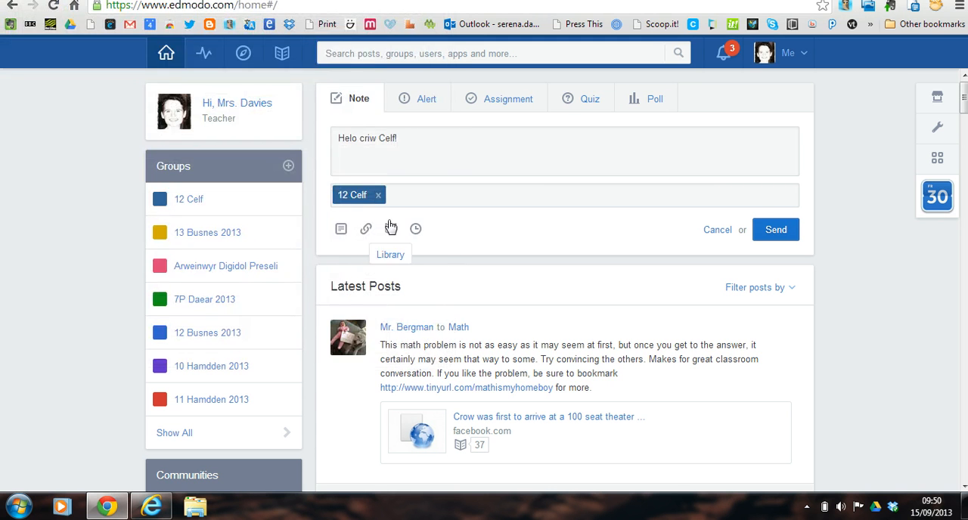
click(365, 233)
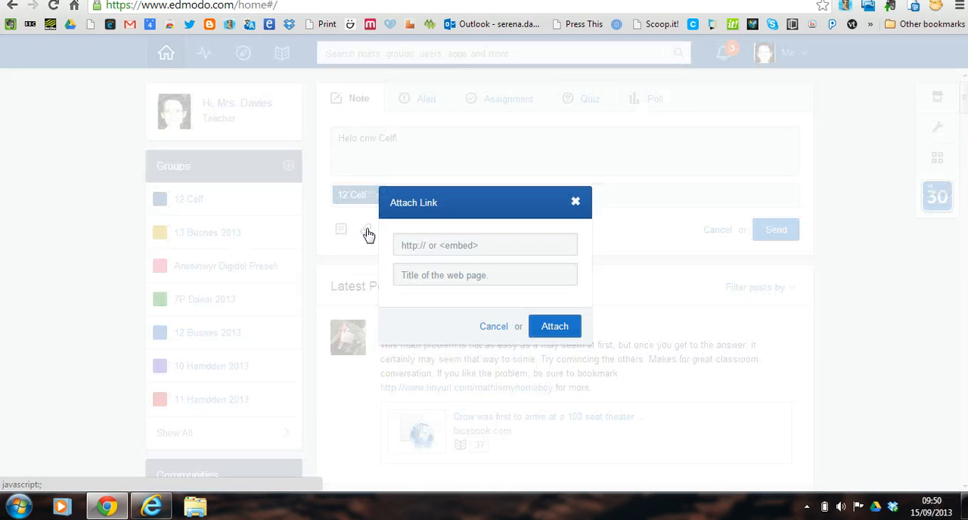
click(437, 251)
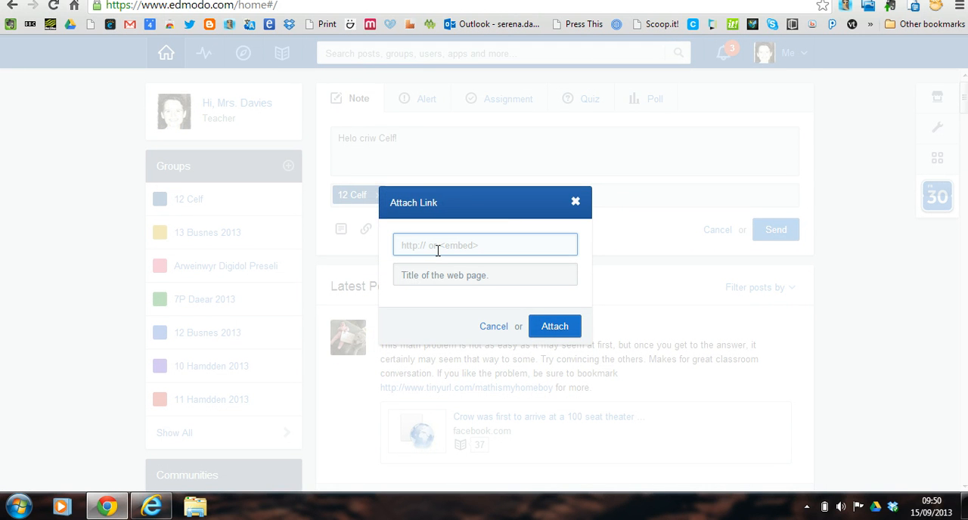
click(577, 203)
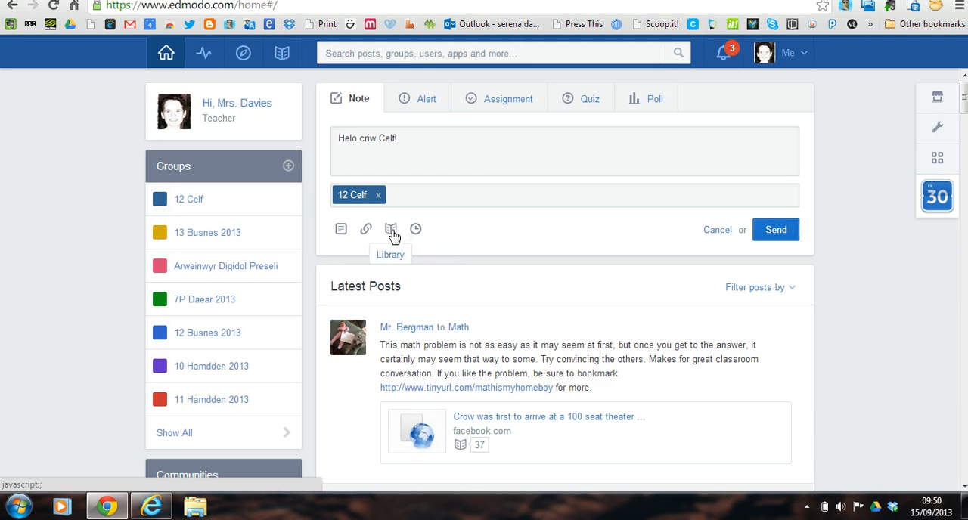
- Send the note "Helo criw Celf!" to the 12 Celf group
click(779, 233)
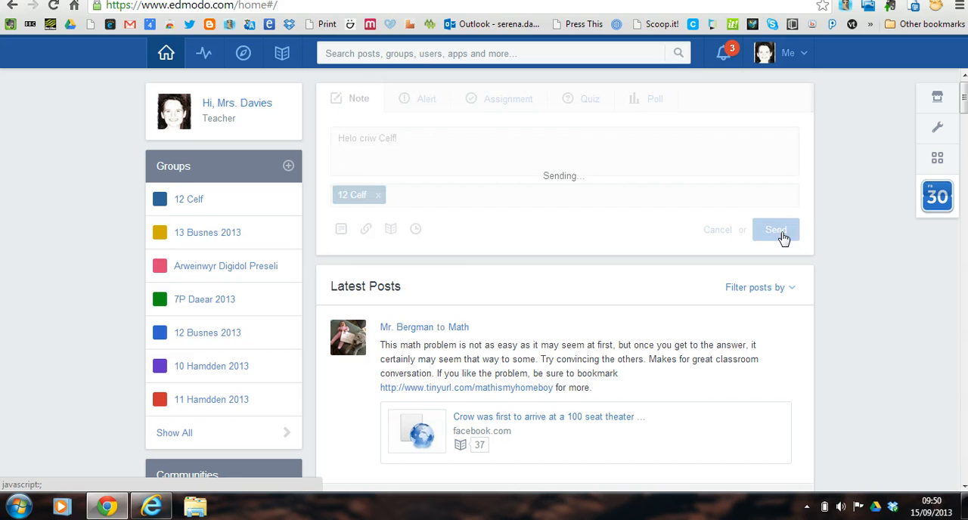